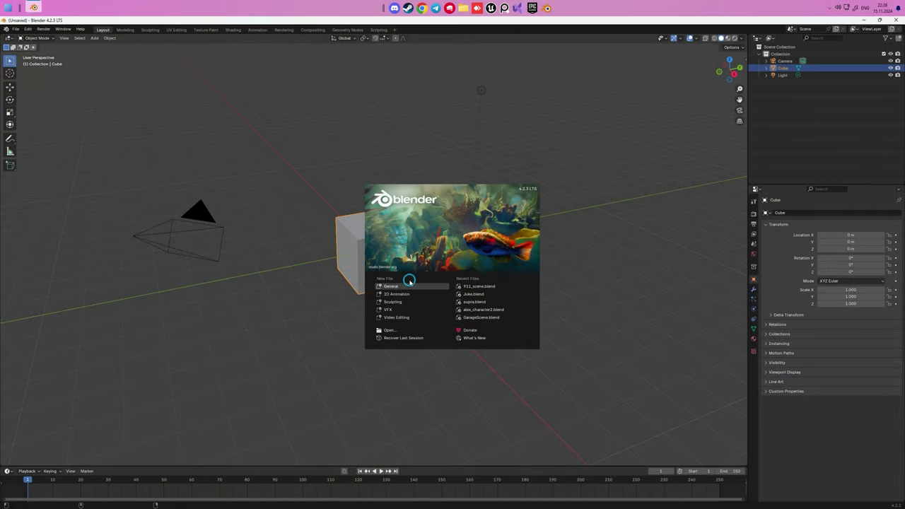
- Delete all the default scene objects and add a new mesh cube at the origin
left_click(406, 283)
key("Delete")
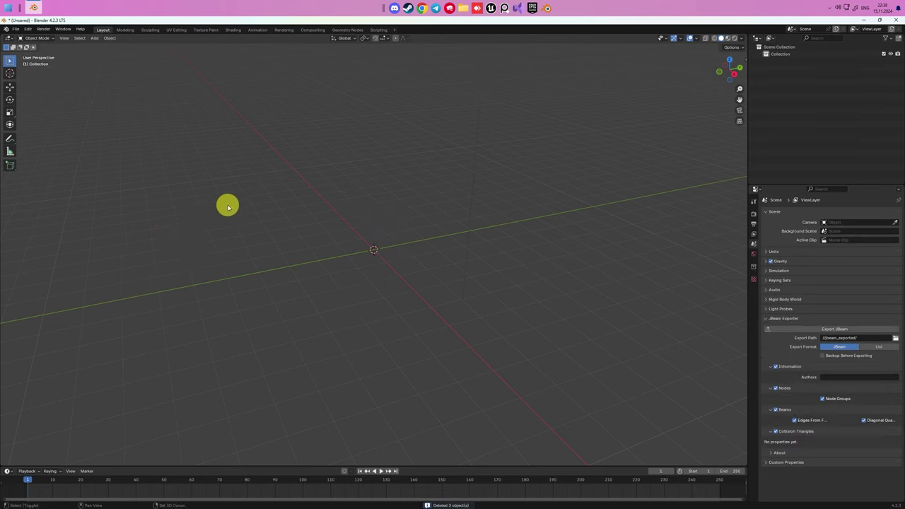
key("shift+a")
mouse_move(230, 214)
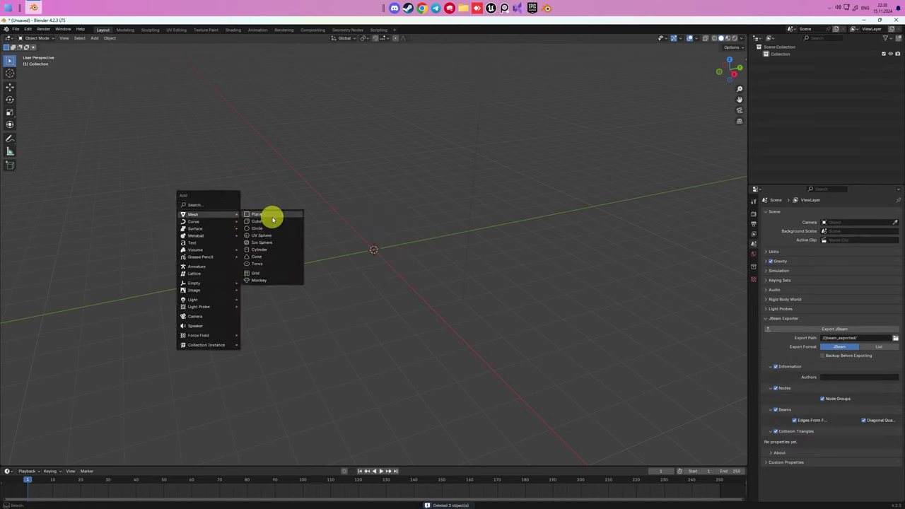
left_click(272, 226)
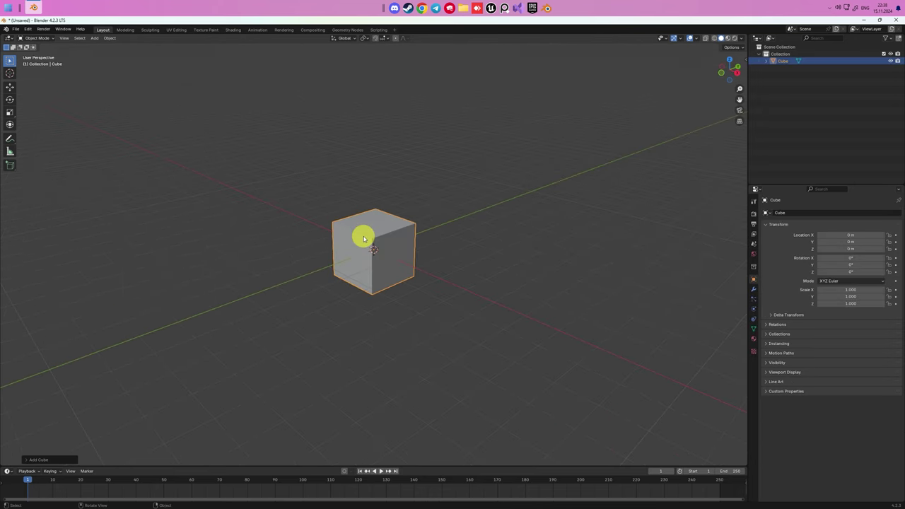
- Add a UV sphere and raise it about 0.77 m along Z so it protrudes from the cube's top
key("shift+a")
mouse_move(373, 243)
left_click(411, 259)
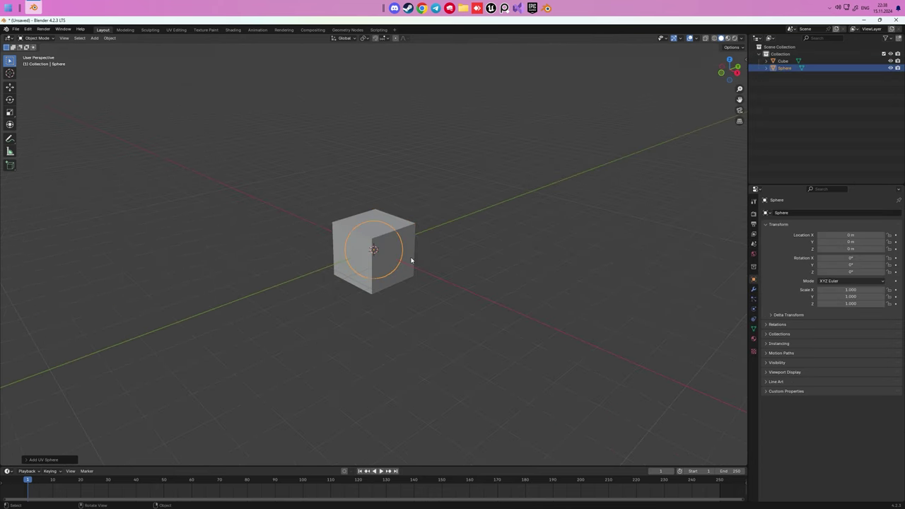
key("g")
key("z")
left_click(388, 210)
middle_click_drag(388, 211, 375, 235)
- Import the Player_Char FBX model and raise it to about 1.14 m along Z, above the sphere
left_click(17, 30)
mouse_move(57, 129)
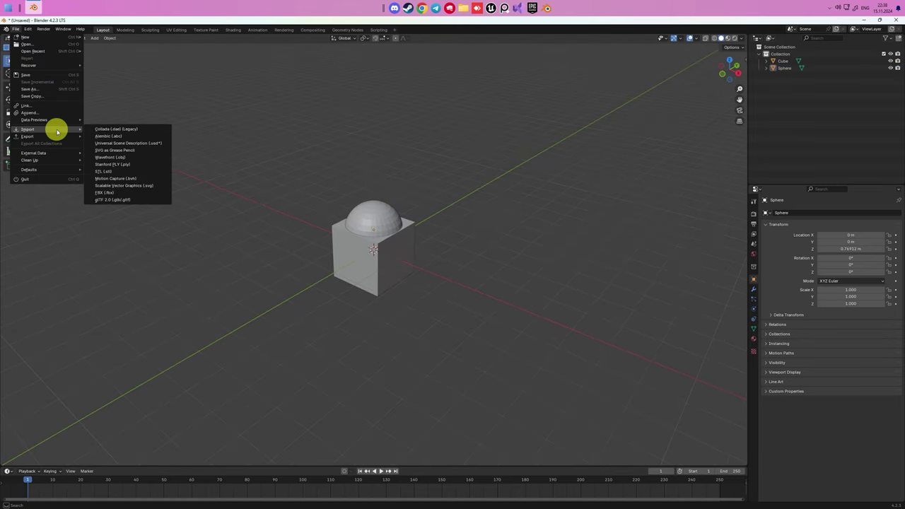
left_click(121, 193)
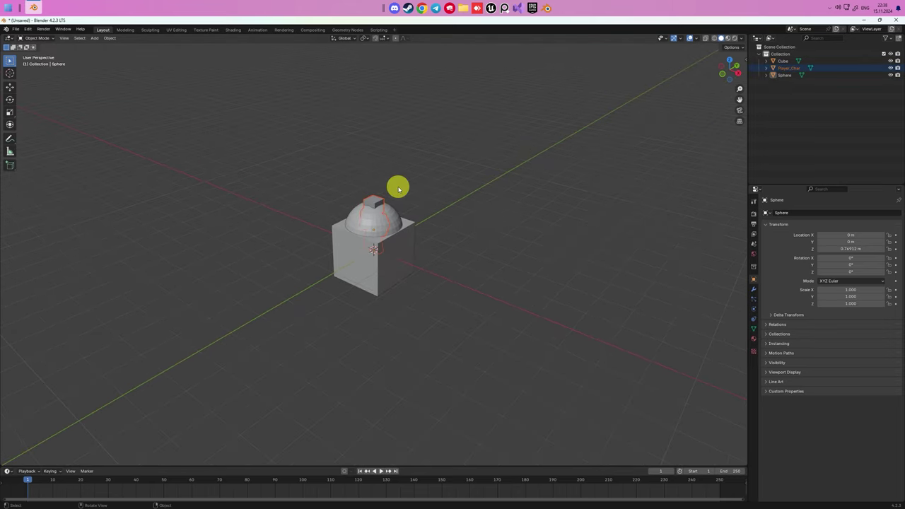
key("g")
key("z")
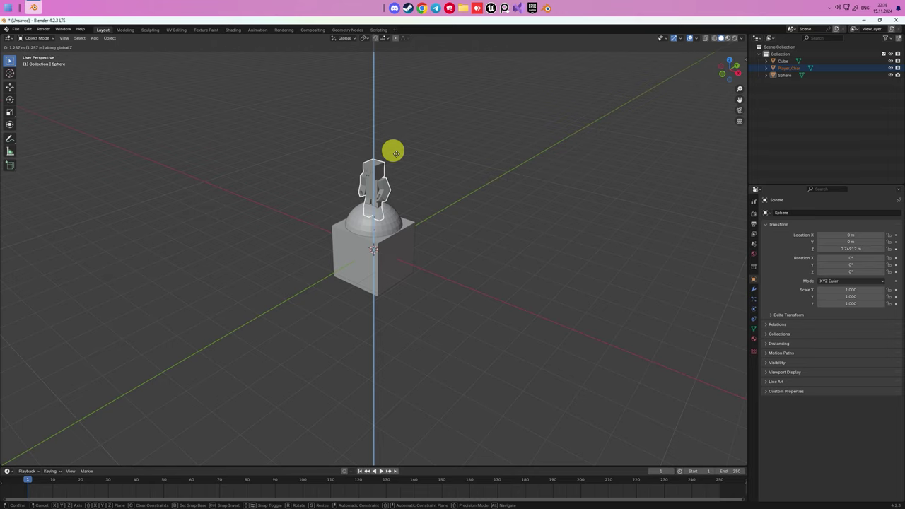
left_click(395, 160)
left_click(410, 158)
- Switch the viewport to Material Preview shading to show the character's textures, and clear the selection
middle_click_drag(395, 160, 438, 126)
scroll(410, 158, "up", 4)
left_click(400, 128)
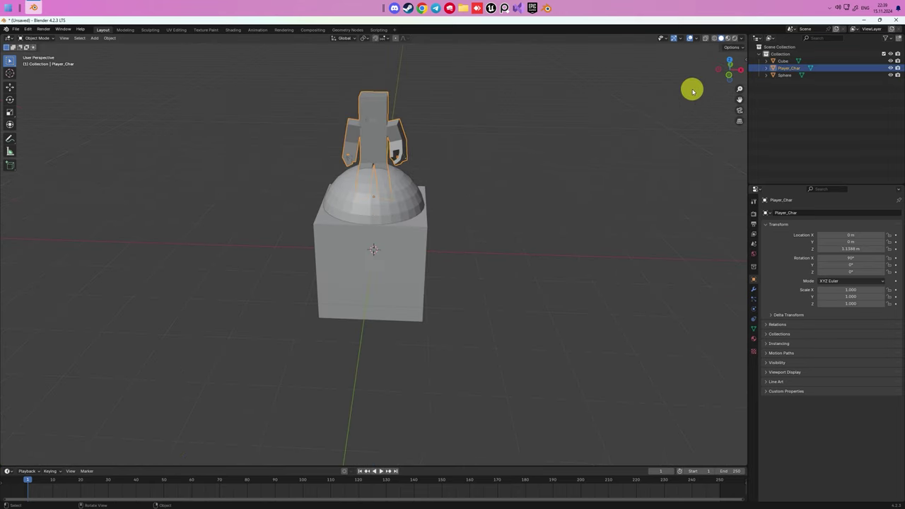
left_click(728, 38)
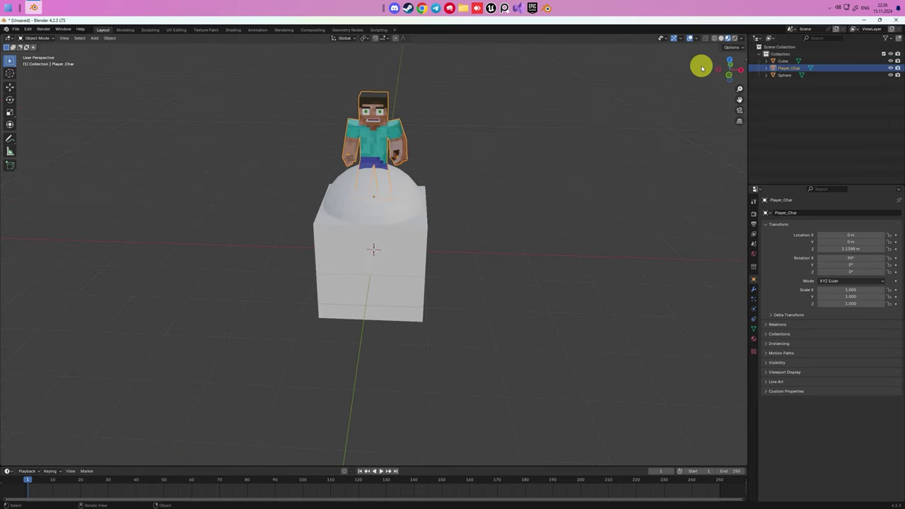
mouse_move(520, 152)
middle_mouse_down()
mouse_move(503, 150)
mouse_move(497, 134)
mouse_move(503, 153)
middle_mouse_up()
left_click(505, 168)
- Add a plane and raise it about 4.03 m along Z so it hovers above the character
key("shift+a")
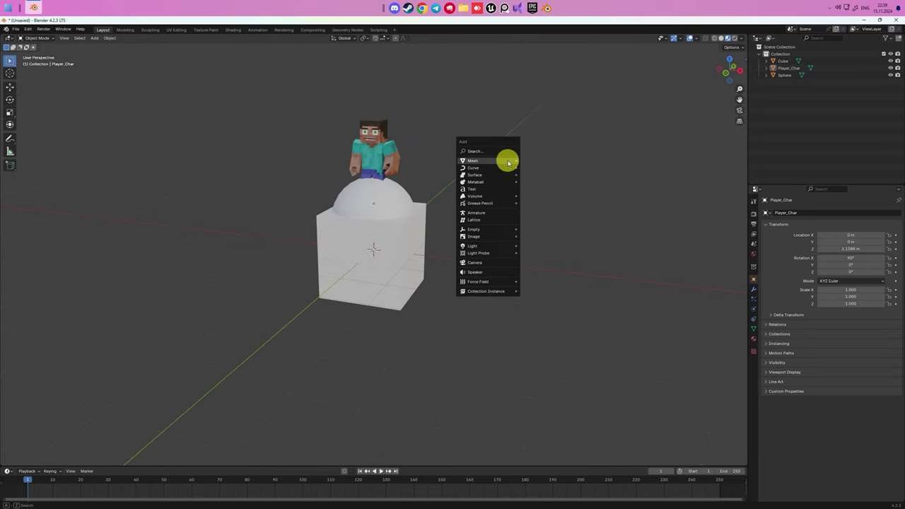
mouse_move(505, 160)
left_click(546, 162)
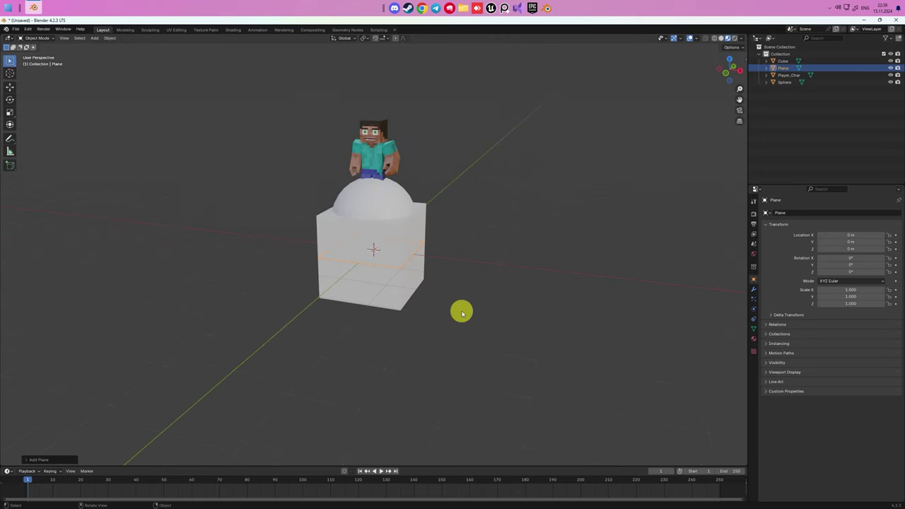
key("g")
key("z")
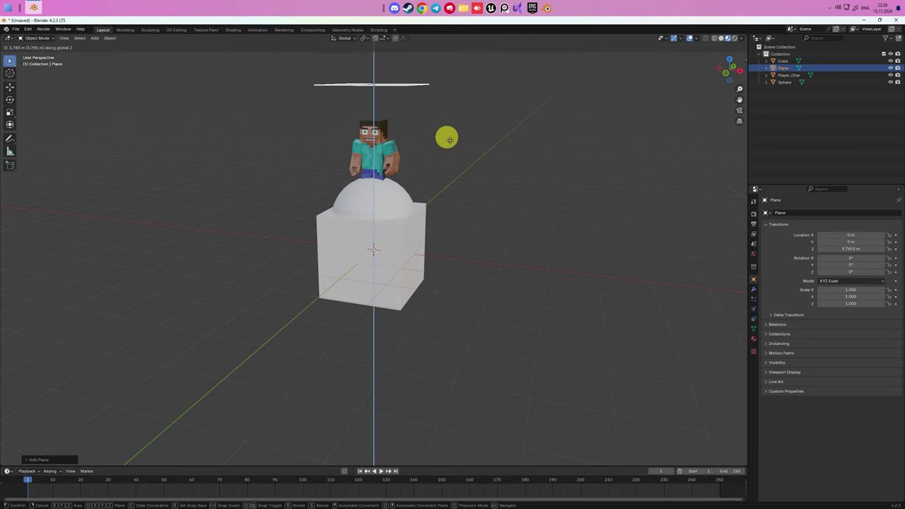
left_click(450, 136)
middle_click_drag(449, 136, 451, 231)
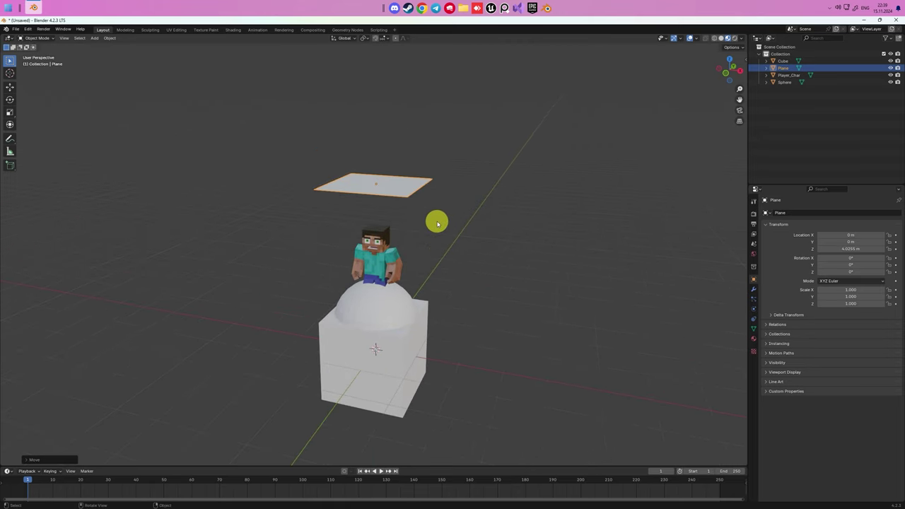
- Set the plane's X and Y dimensions to 3 m and apply its scale
left_click(743, 59)
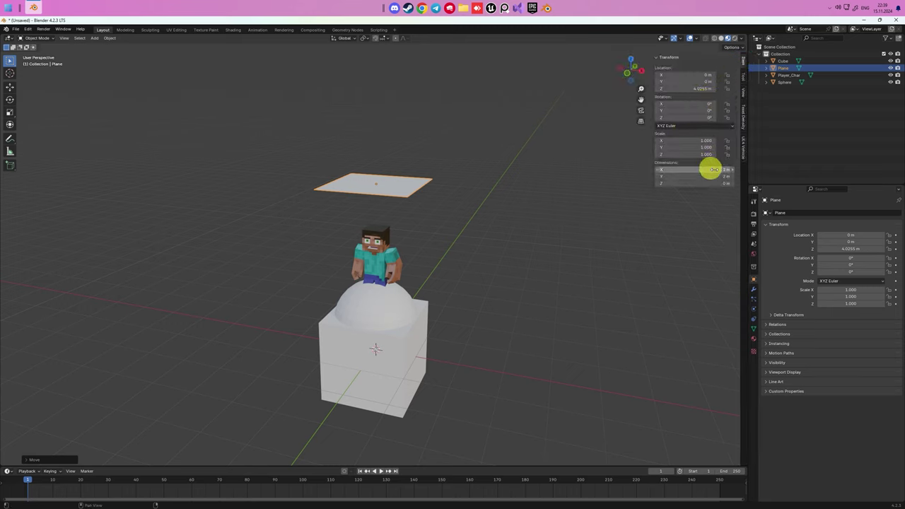
key("Return")
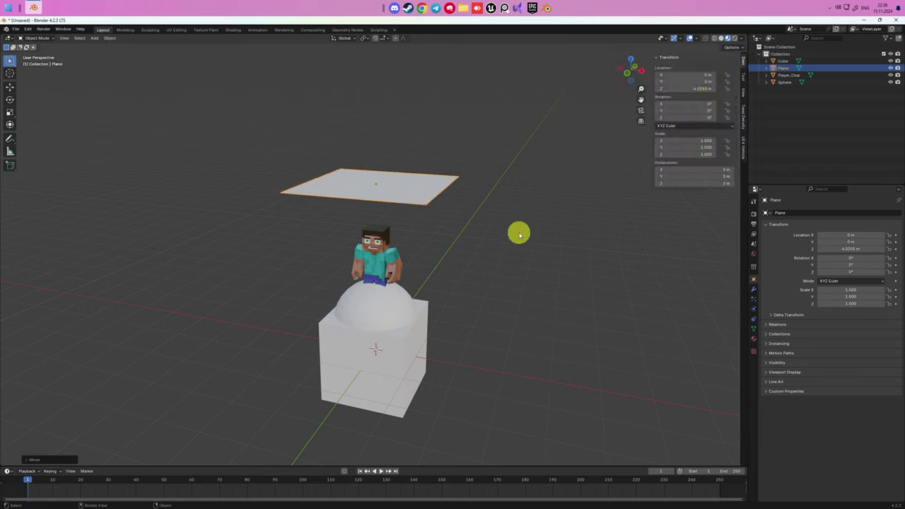
- Give the plane Cloth physics with collision quality 10 and self collisions enabled at a distance of 0.001 m
left_click(754, 310)
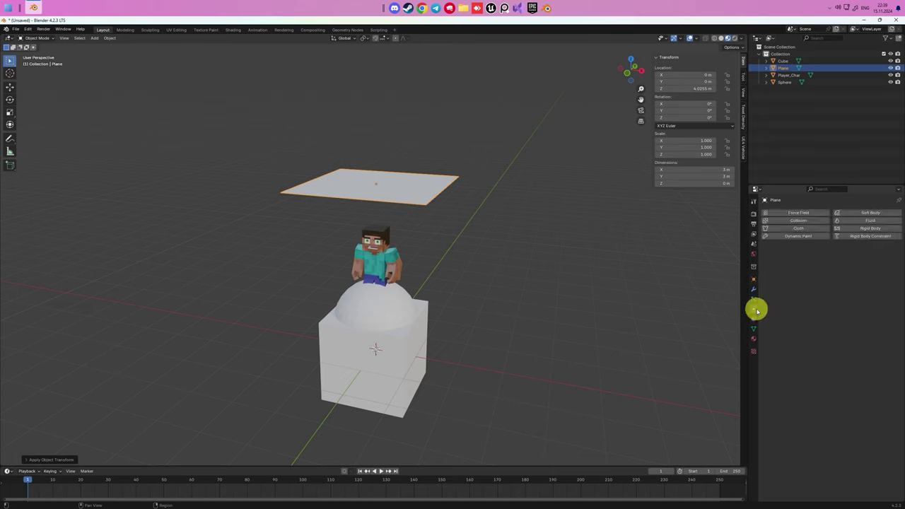
left_click(801, 228)
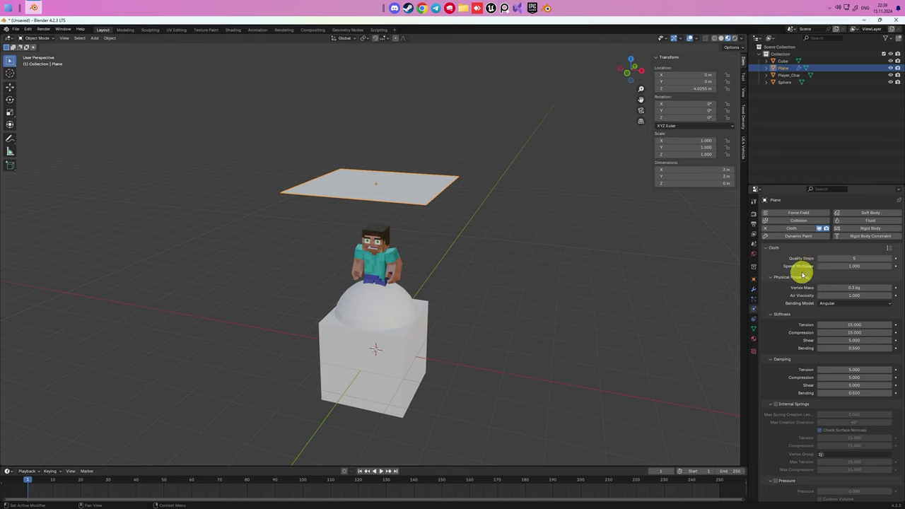
scroll(803, 274, "down", 3)
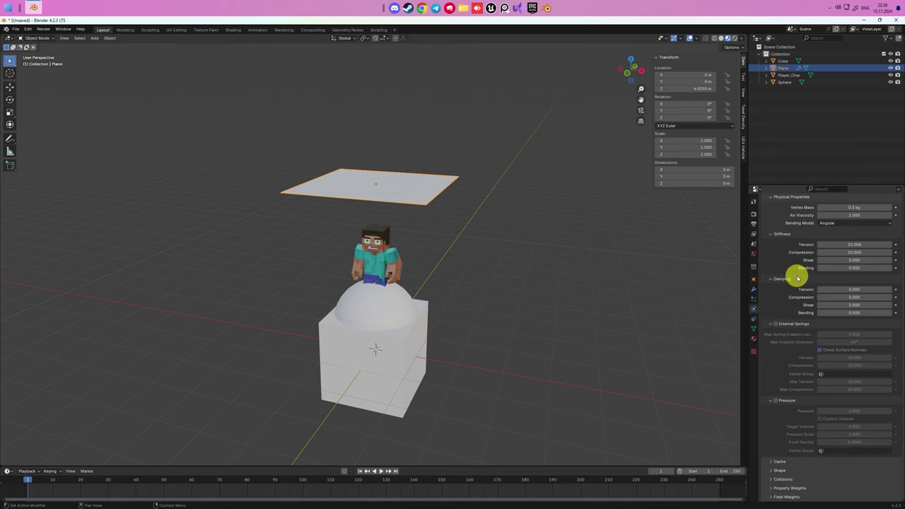
left_click(772, 480)
scroll(798, 415, "down", 4)
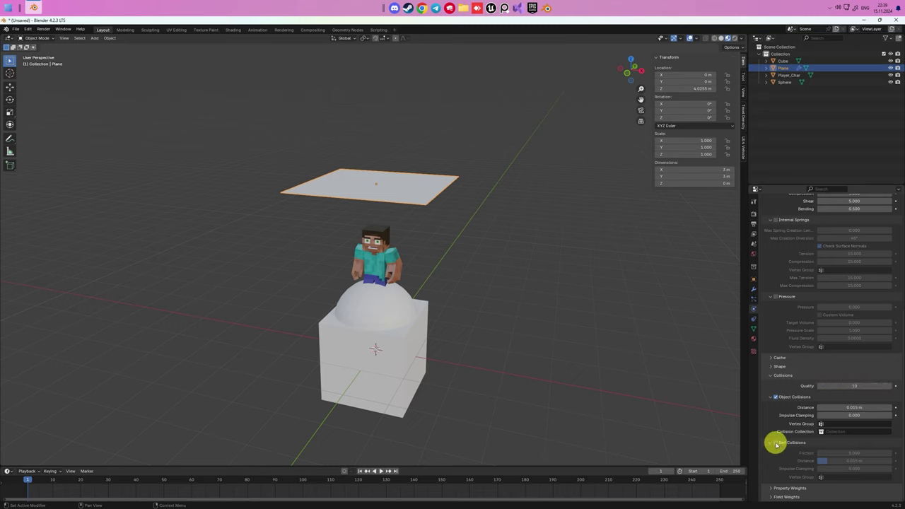
left_click(775, 443)
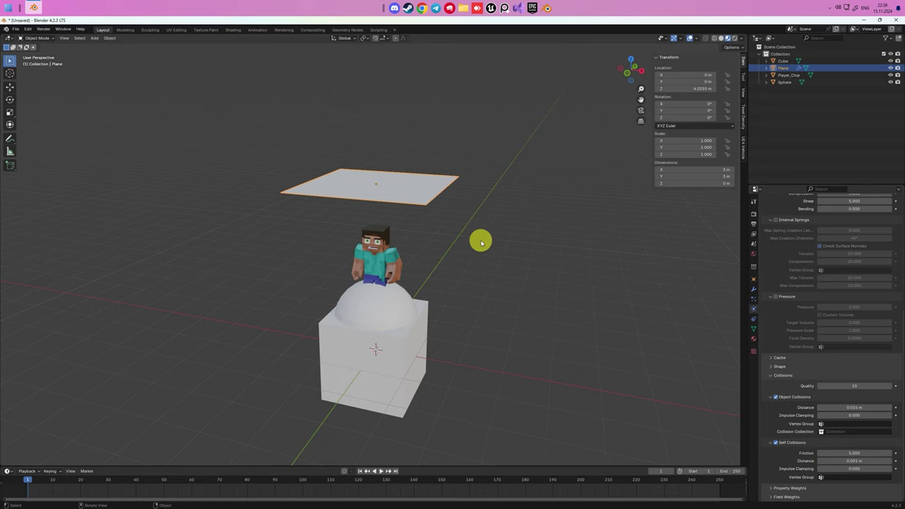
- Play the cloth simulation to check how the plane falls, and return to the first frame
middle_click_drag(481, 242, 501, 253)
scroll(848, 295, "up", 7)
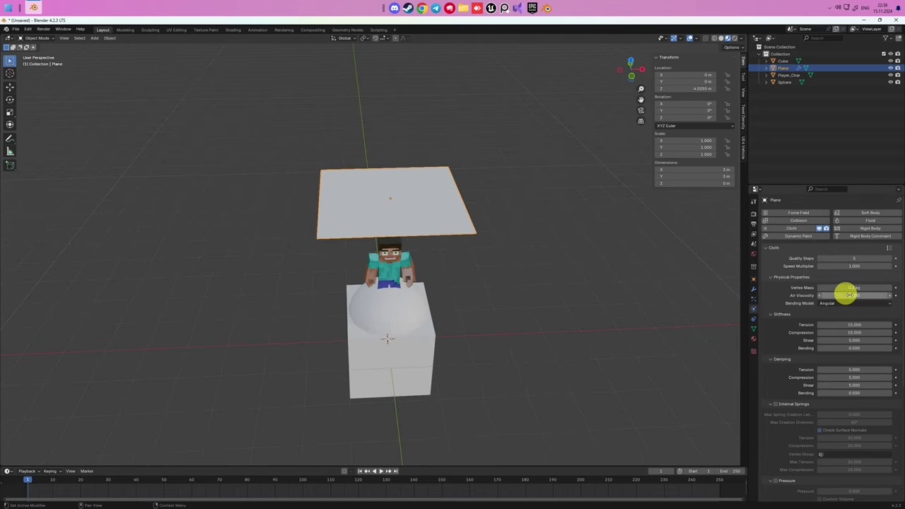
middle_click_drag(571, 247, 543, 212)
left_click(382, 472)
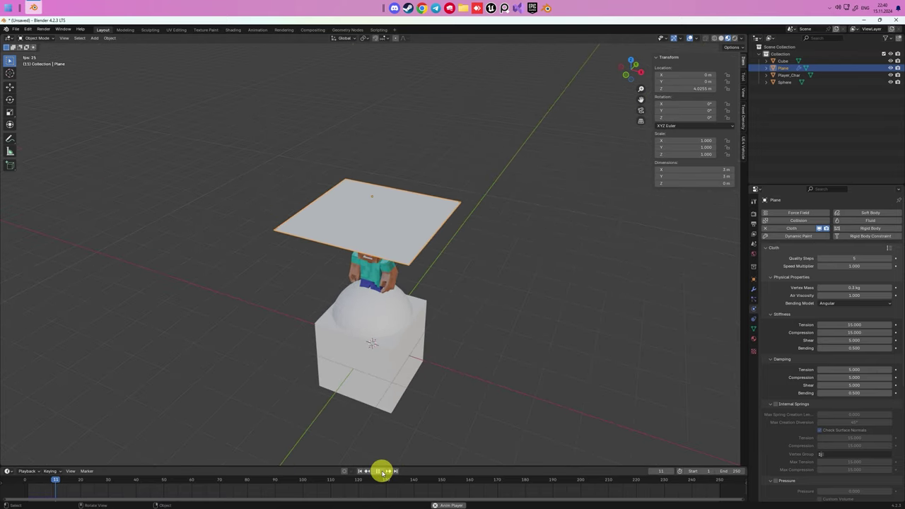
left_click(381, 471)
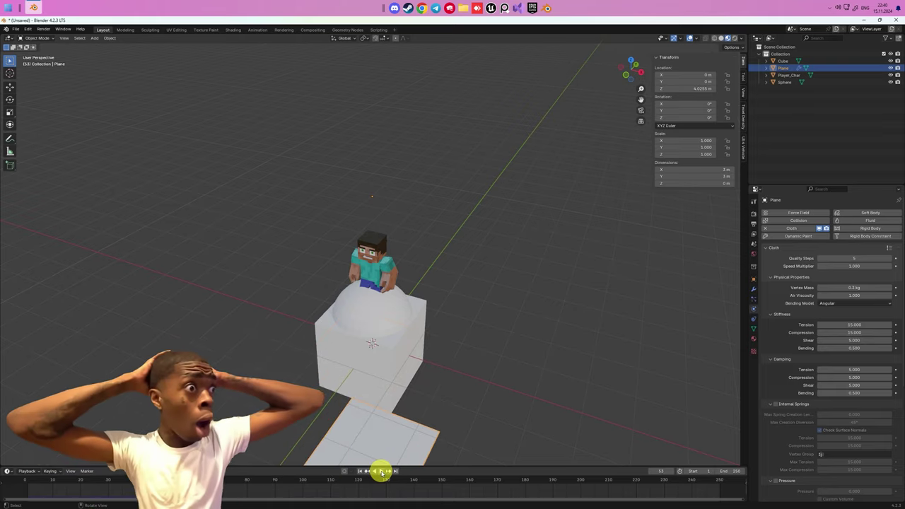
left_click(360, 472)
- Add Collision physics to the character, the cube and the sphere, removing any Cloth physics added to them by mistake
middle_click_drag(410, 408, 448, 315)
left_click(374, 254)
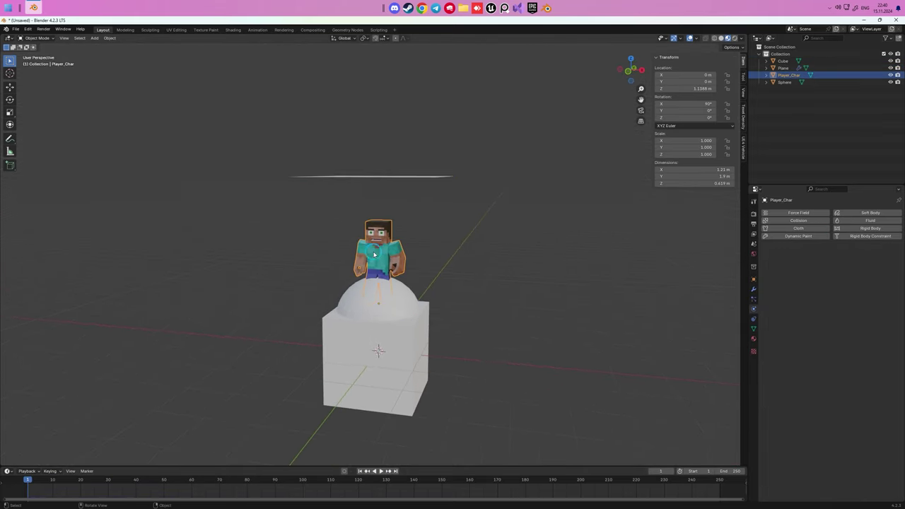
left_click(807, 221)
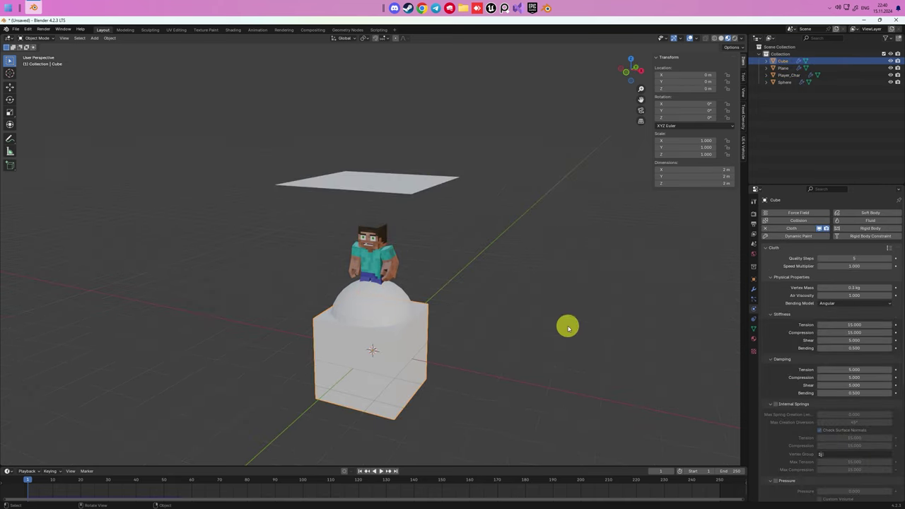
left_click(782, 228)
left_click(791, 221)
left_click(388, 321)
left_click(784, 228)
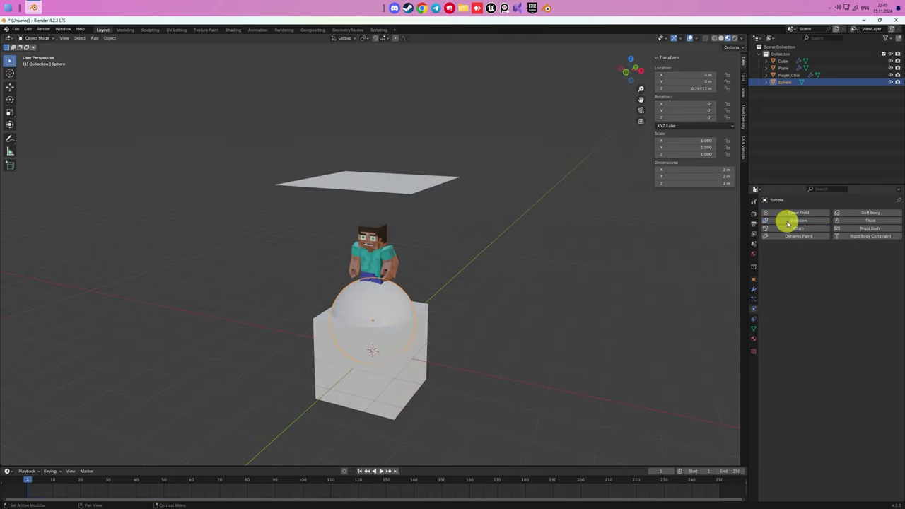
left_click(796, 220)
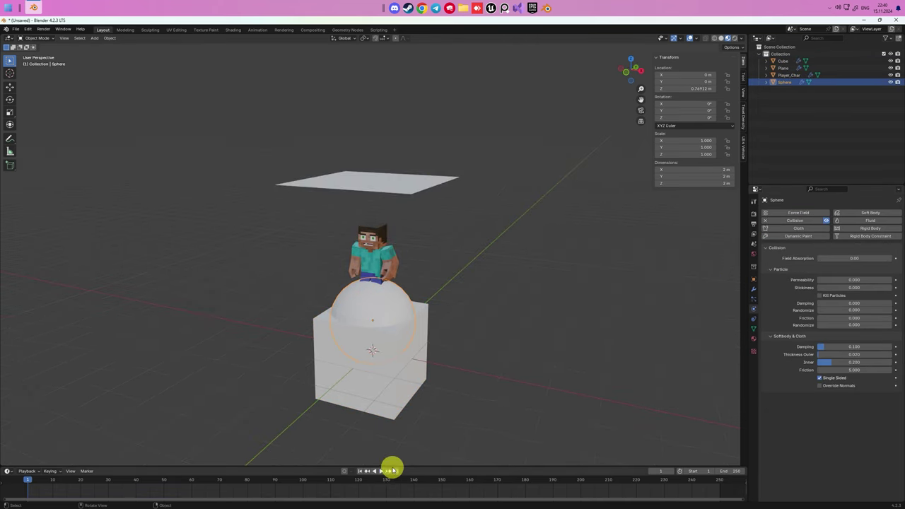
- Replay the simulation to test the plane against the collision objects, and rewind to the start
left_click(378, 471)
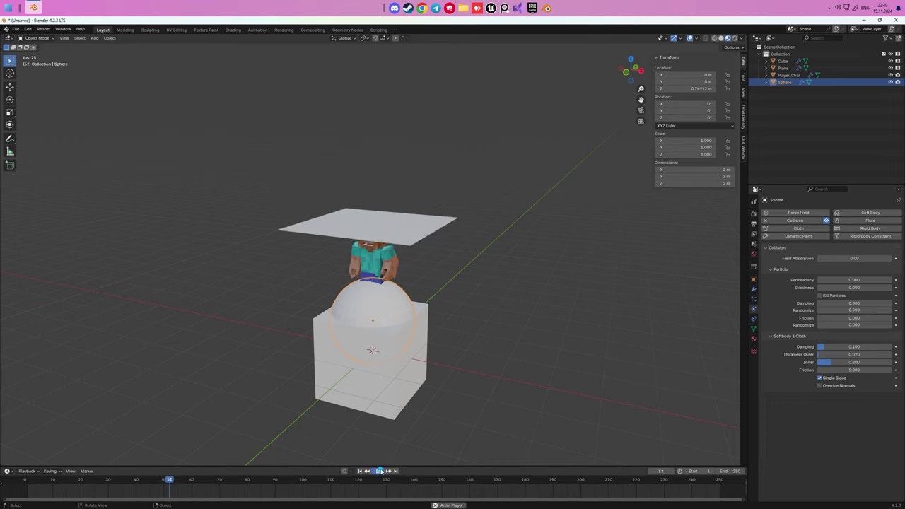
left_click(360, 470)
- Subdivide the plane's entire mesh repeatedly in Edit Mode and return to Object Mode
left_click(398, 190)
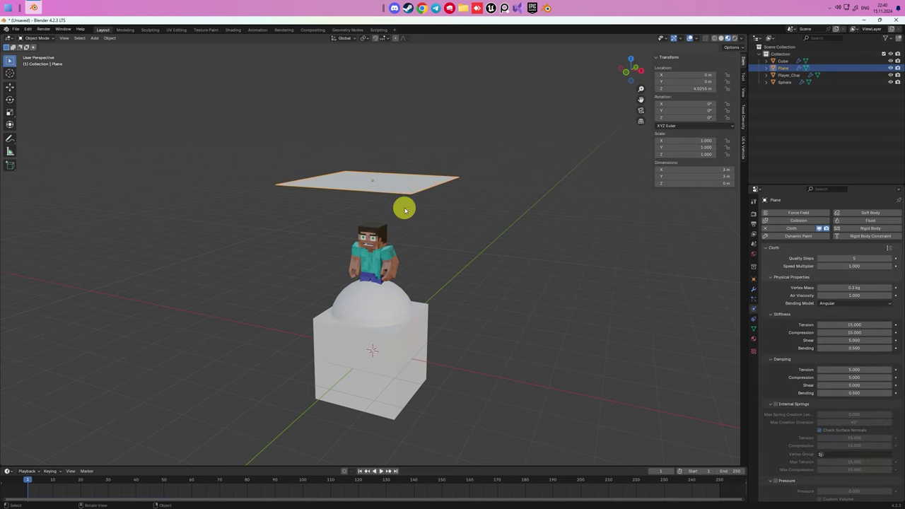
key("Tab")
right_click(401, 203)
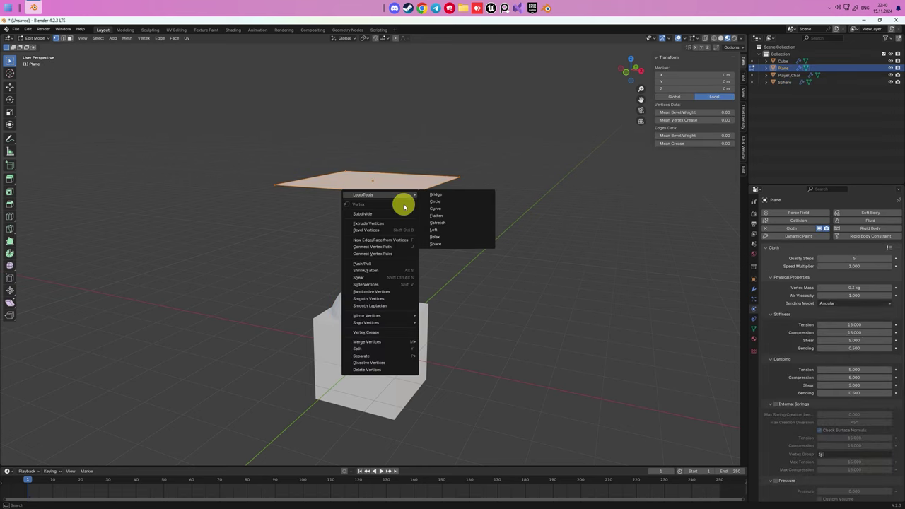
left_click(377, 213)
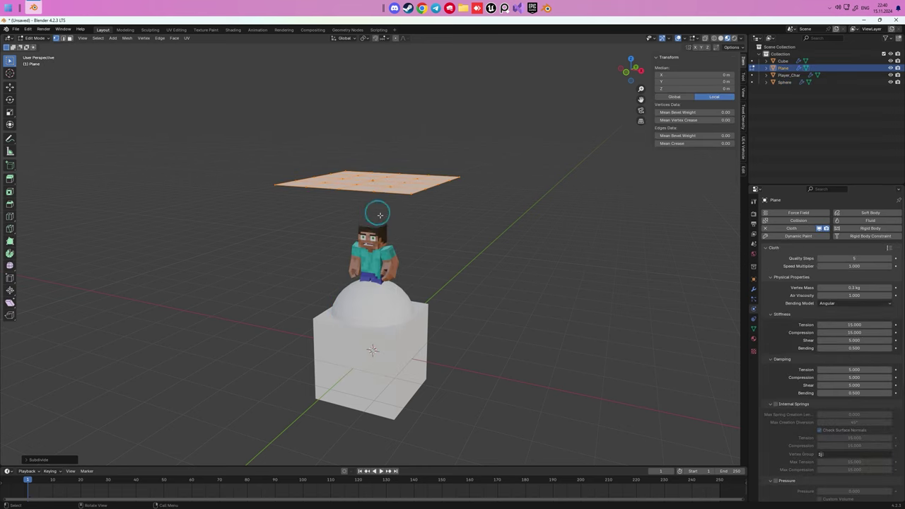
right_click(377, 213)
left_click(377, 214)
key("Tab")
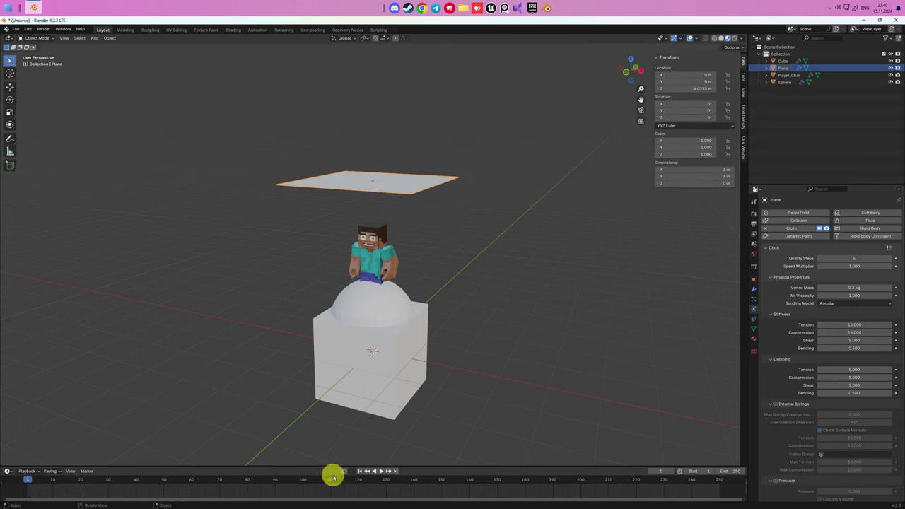
- Play the simulation with the subdivided plane, examine the drape over the character up close, and rewind
left_click(380, 471)
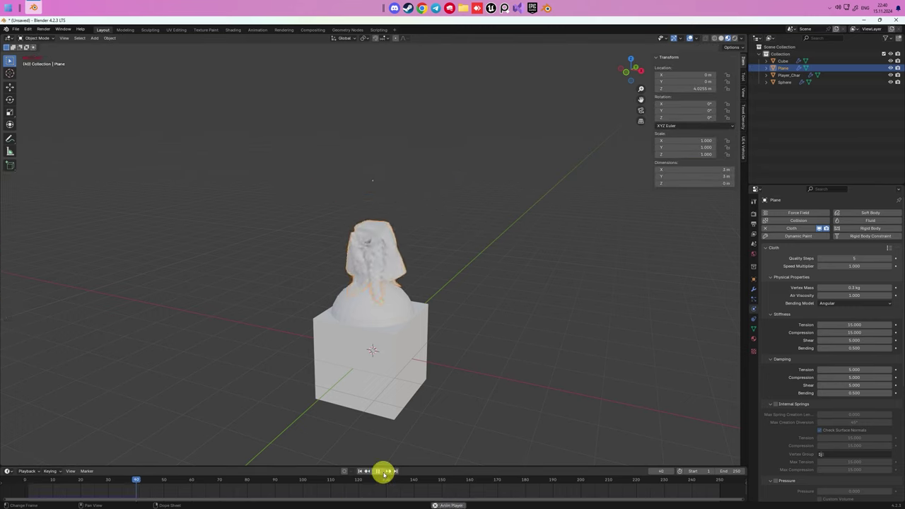
scroll(380, 297, "up", 5)
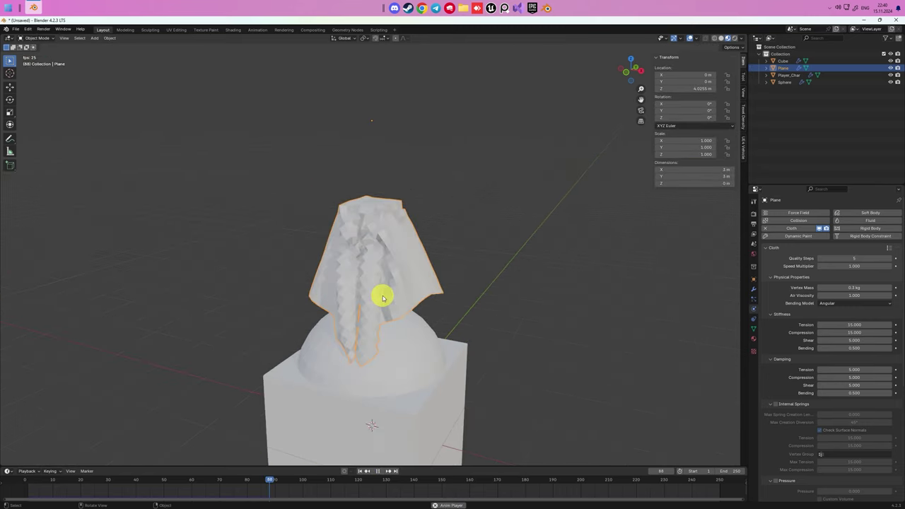
left_click(377, 471)
left_click(360, 471)
- Turn off Single Sided in the character's Softbody & Cloth collision settings
left_click(365, 242)
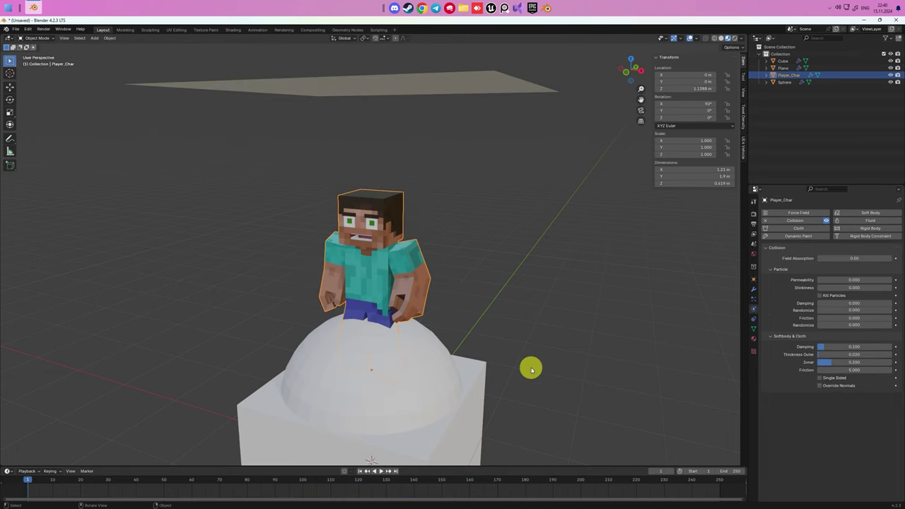
- Play the simulation with the new collision setting, pause it and examine how the cloth drapes over the character
scroll(531, 369, "down", 3)
left_click(378, 471)
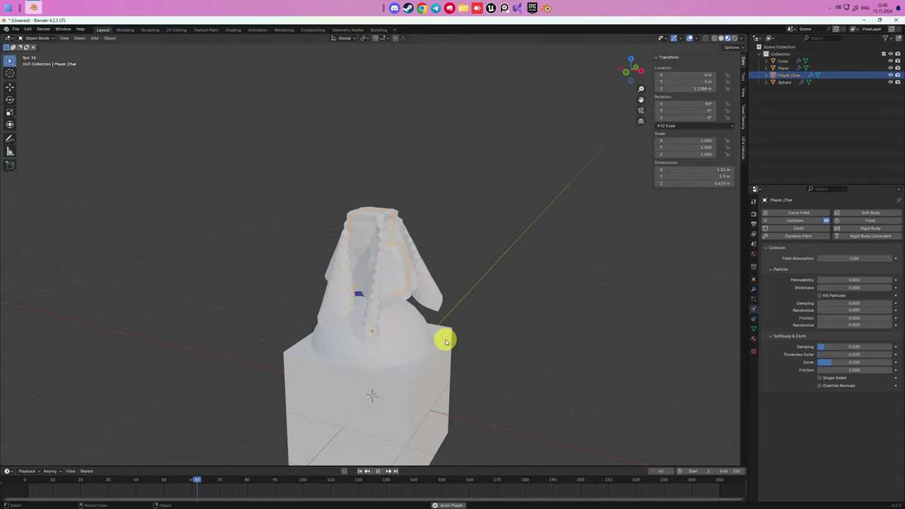
left_click(378, 471)
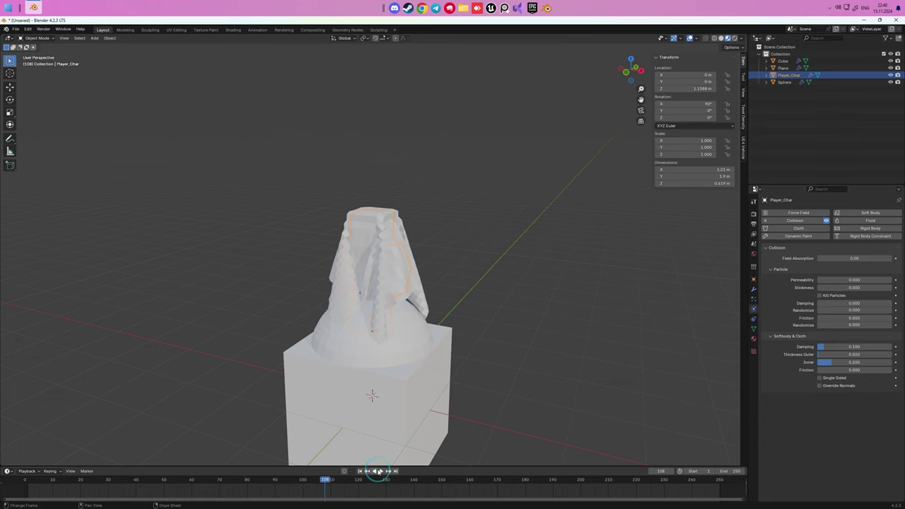
middle_click_drag(394, 388, 448, 356)
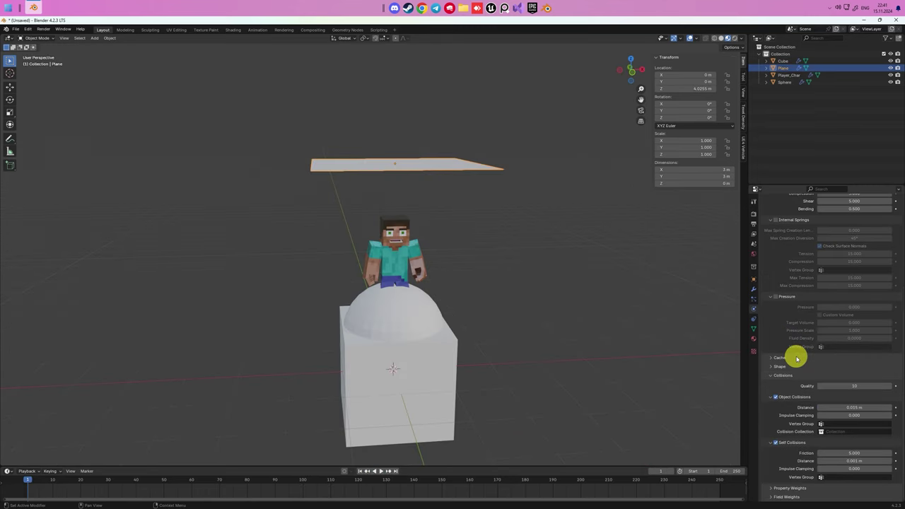
- Set the plane's cloth Self Collisions distance to 0.015 m
left_click(857, 461)
type("0.015")
key("Return")
- Subdivide the plane's entire mesh further in Edit Mode and return to Object Mode
middle_click_drag(452, 286, 407, 332)
key("Tab")
right_click(383, 183)
left_click(384, 185)
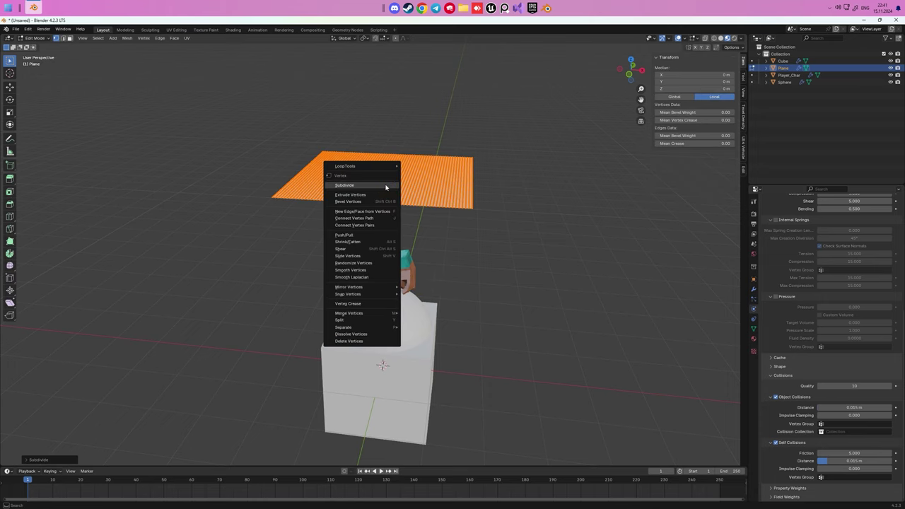
key("Tab")
- Set the plane's X and Y dimensions to 1 m
middle_click_drag(572, 181, 636, 160)
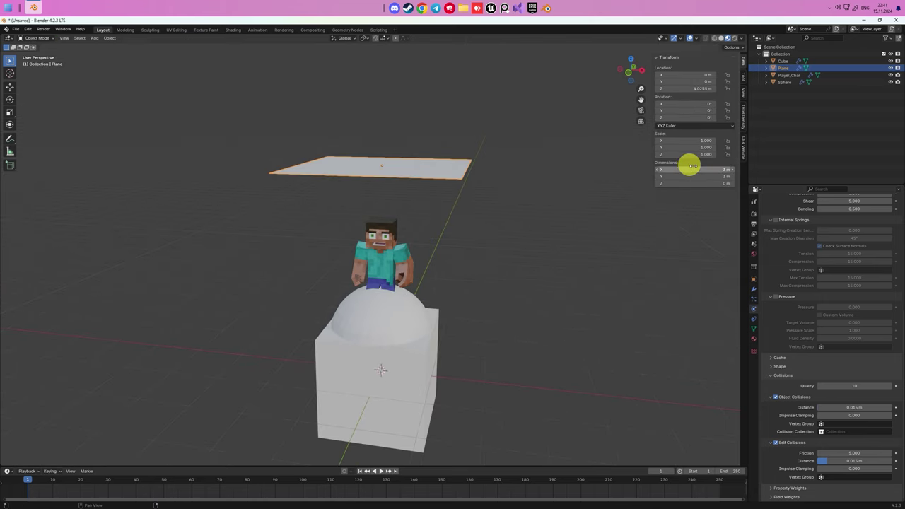
left_click(694, 168)
type("1")
key("Return")
- Test the simulation with the smaller plane, stop playback and rewind to the first frame
mouse_move(499, 225)
middle_mouse_down()
mouse_move(499, 234)
mouse_move(490, 227)
middle_mouse_up()
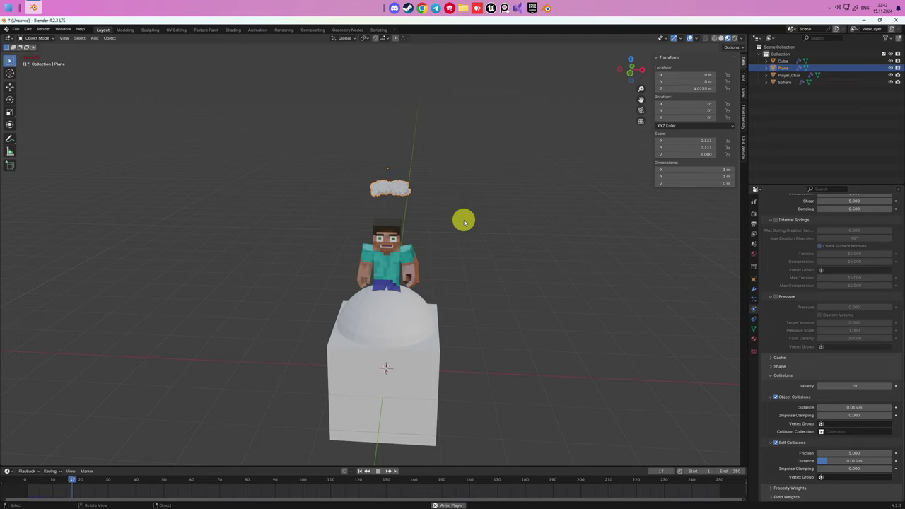
left_click(380, 471)
left_click(360, 471)
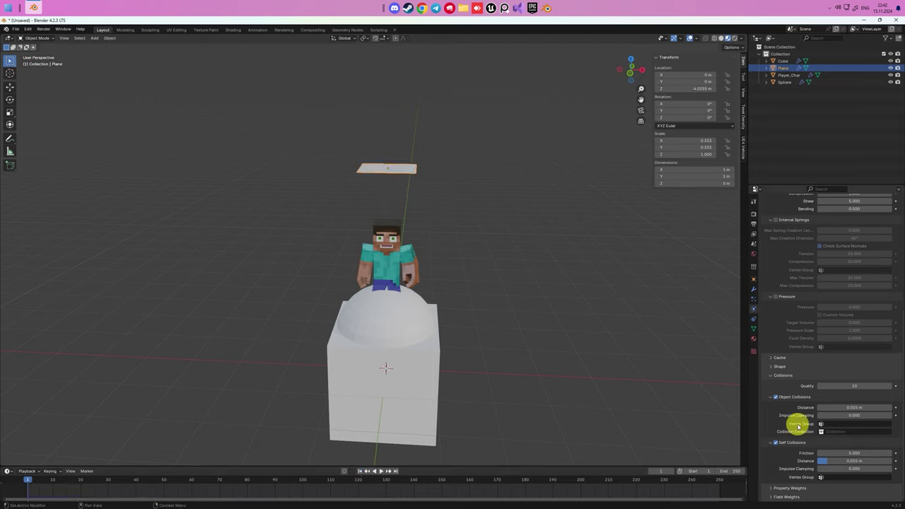
- Lower the plane's Self Collisions distance and replay the simulation to check the cloth, cancelling playback at the end
key("Return")
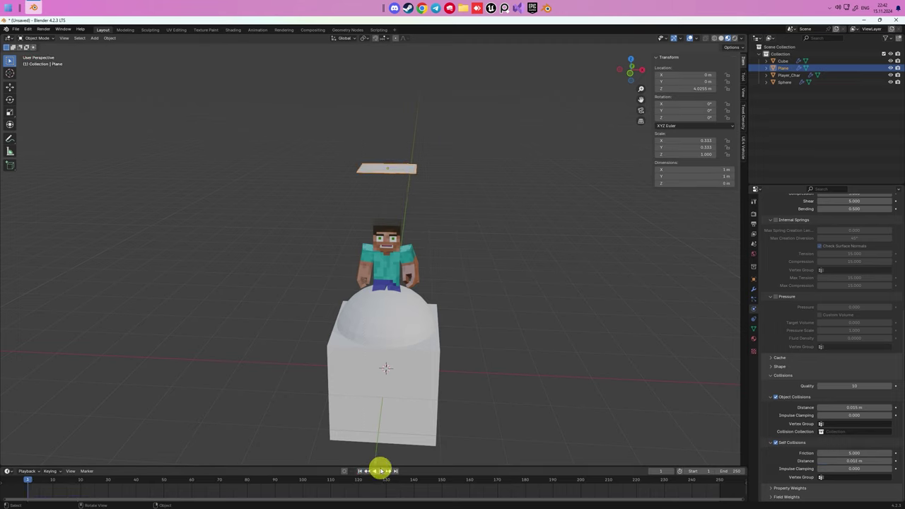
left_click(382, 471)
middle_click_drag(450, 315, 405, 236)
key("Escape")
- Move the character away from the sphere to about 5.36 m along Y, and run the simulation until the cloth lands on the sphere
left_click(422, 225)
left_click_drag(421, 224, 561, 196)
left_click(447, 133)
left_click(381, 472)
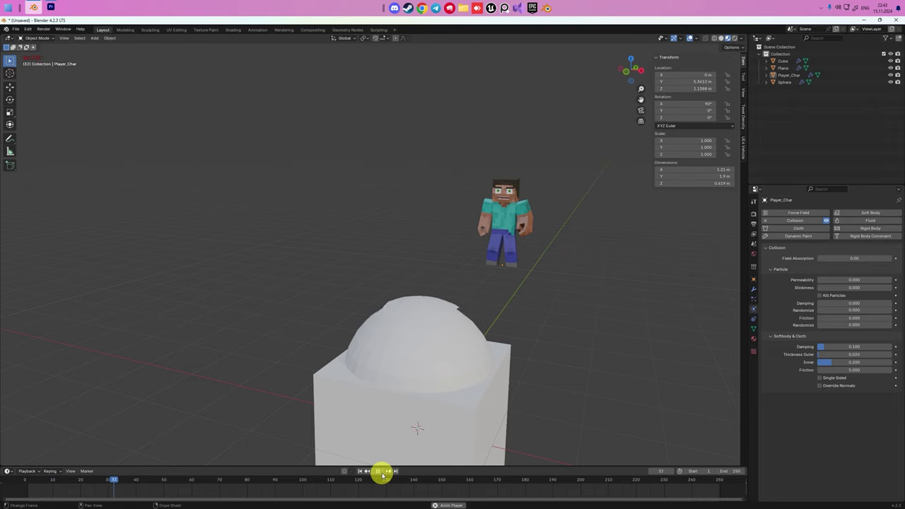
left_click(381, 471)
- Create a new material for the plane and darken its base color, checking how it looks against the sphere and cube
left_click(424, 313)
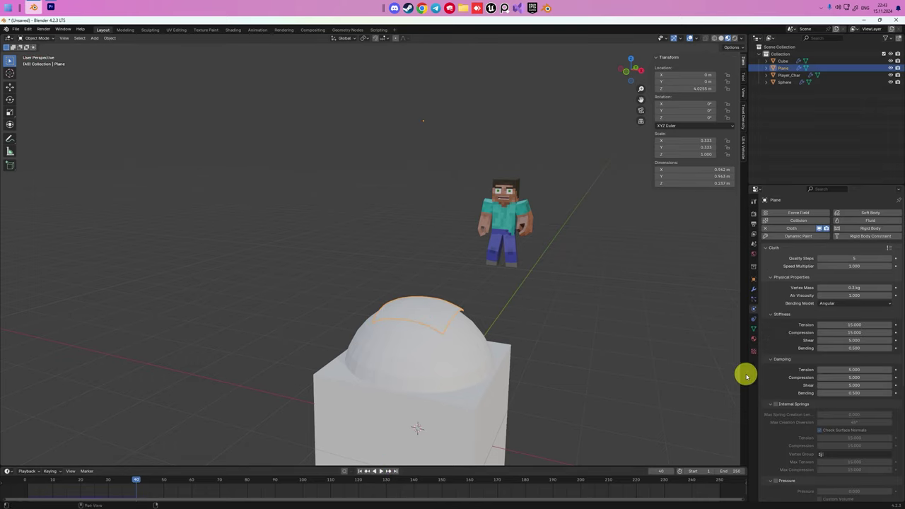
left_click(752, 341)
left_click(811, 244)
left_click(846, 287)
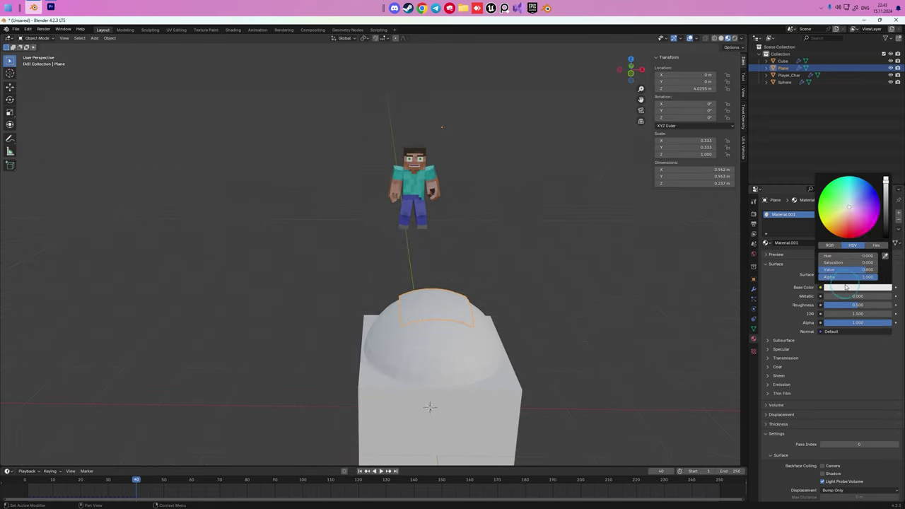
left_click_drag(878, 220, 884, 239)
middle_click_drag(557, 275, 495, 354)
left_click(408, 404)
middle_click_drag(446, 381, 459, 400)
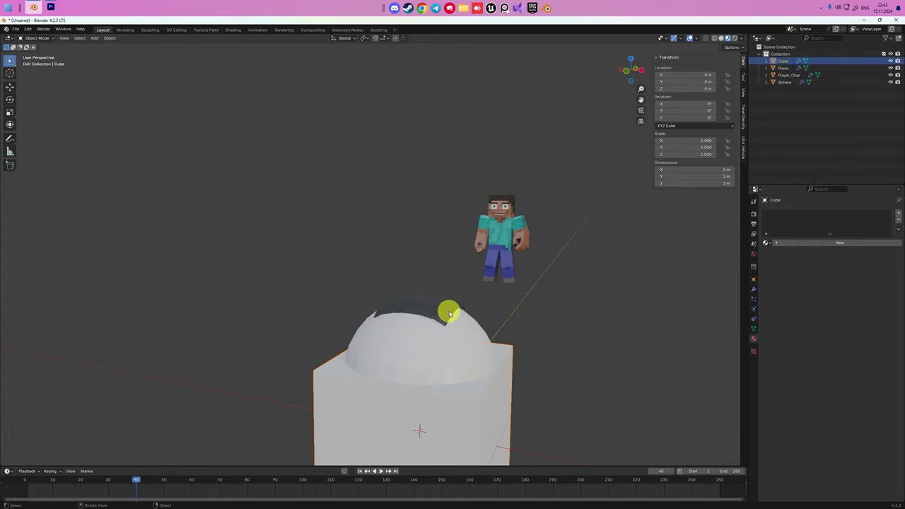
- Rewind the timeline to the first frame and enlarge the plane to 5 m in X and Y
left_click(452, 313)
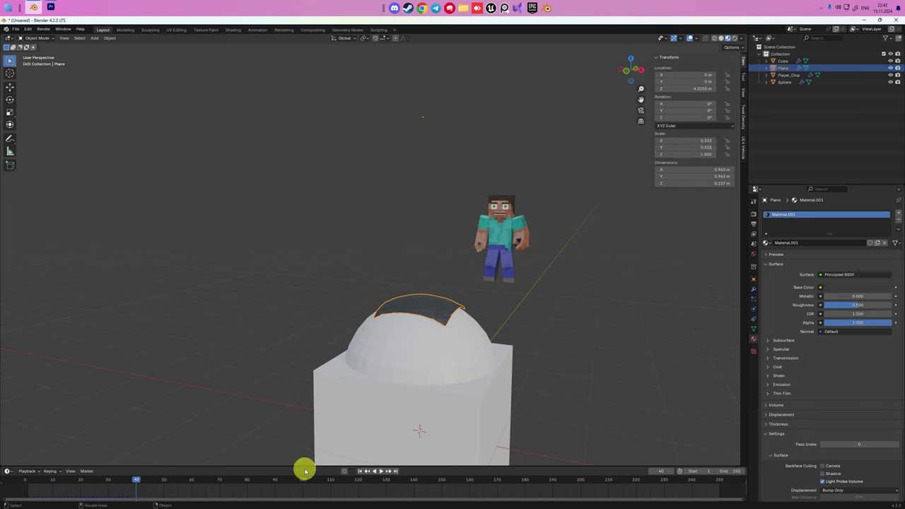
left_click(360, 472)
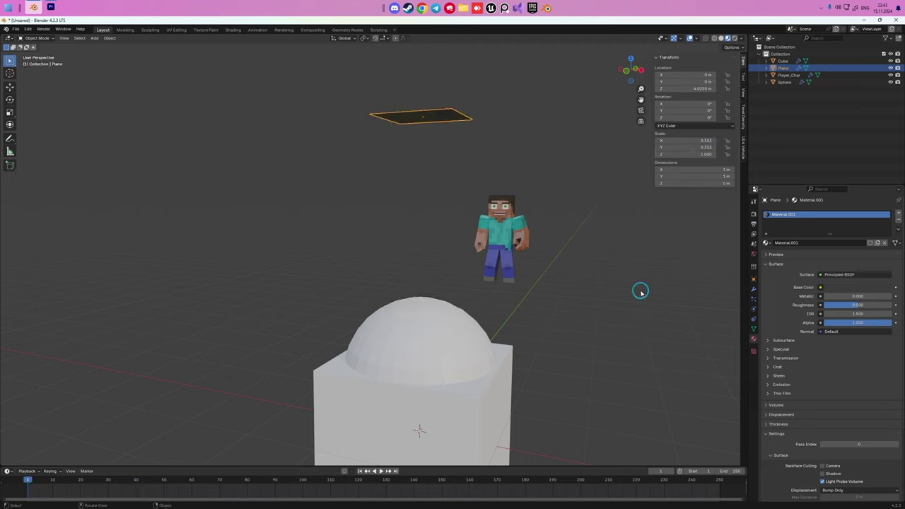
left_click(702, 180)
left_click_drag(698, 170, 674, 177)
key("Return")
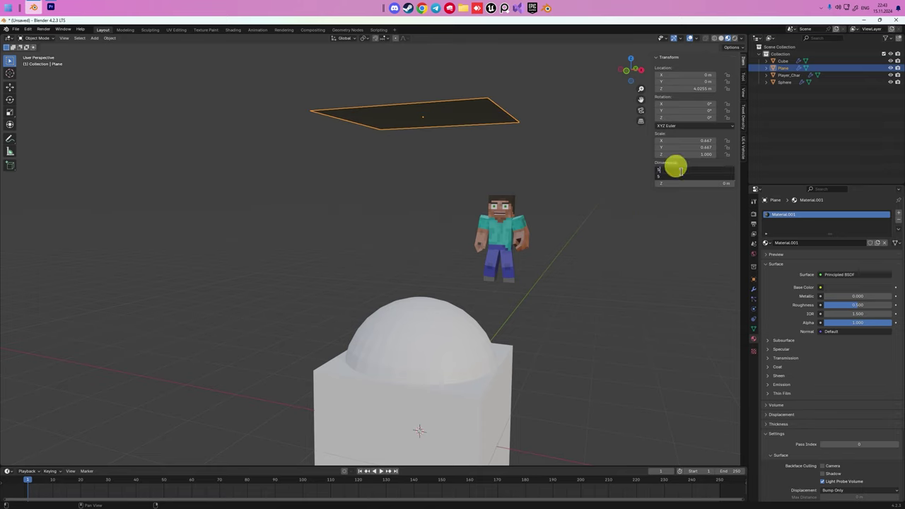
type("5")
key("Return")
- Play the simulation until the enlarged cloth drapes over the sphere and cube, and pause at frame 89
left_click(381, 471)
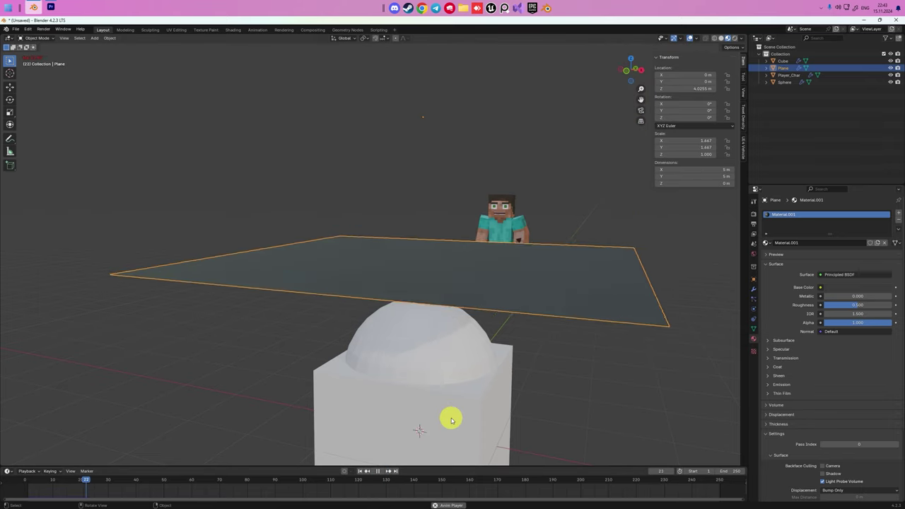
scroll(463, 396, "down", 2)
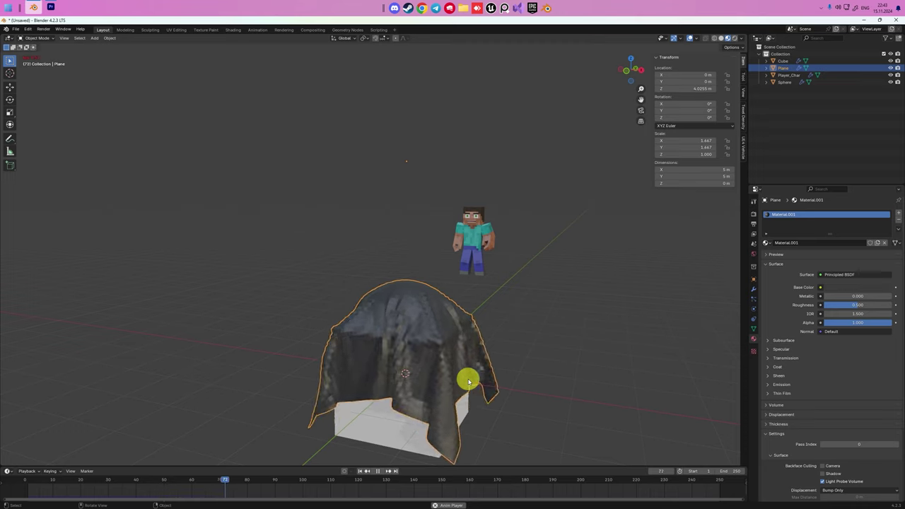
key("space")
- Apply Shade Smooth to the draped cloth
right_click(406, 315)
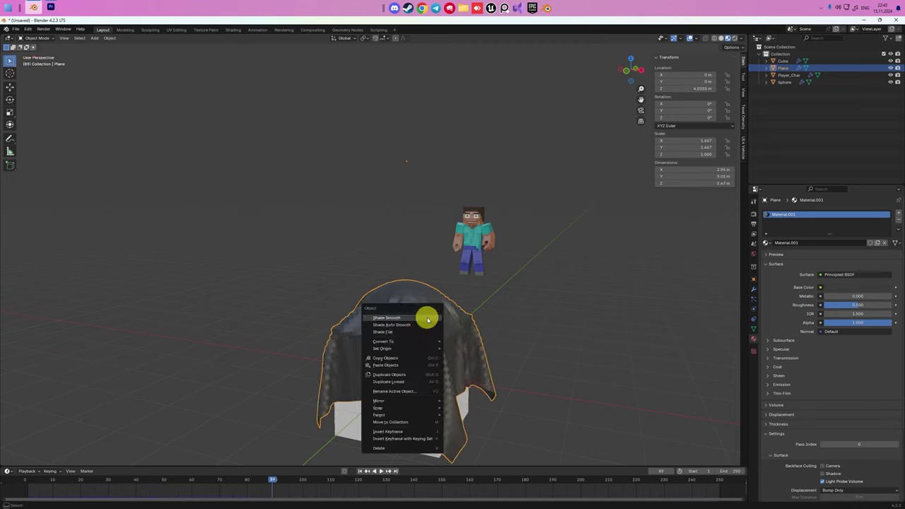
left_click(407, 321)
middle_click_drag(454, 314, 744, 359)
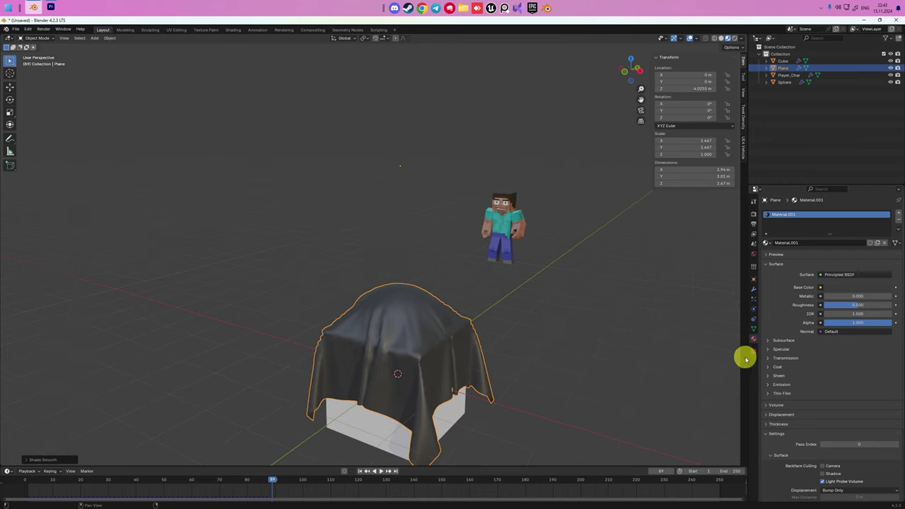
- Add a Subdivision modifier to the cloth plane after its Cloth modifier and inspect the smoothed drape from several angles
left_click(753, 281)
left_click(804, 210)
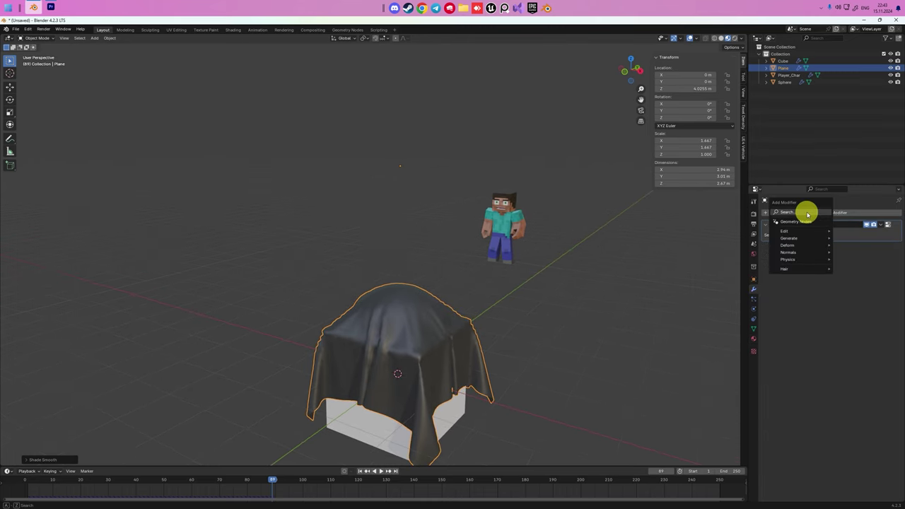
key("space")
left_click(781, 245)
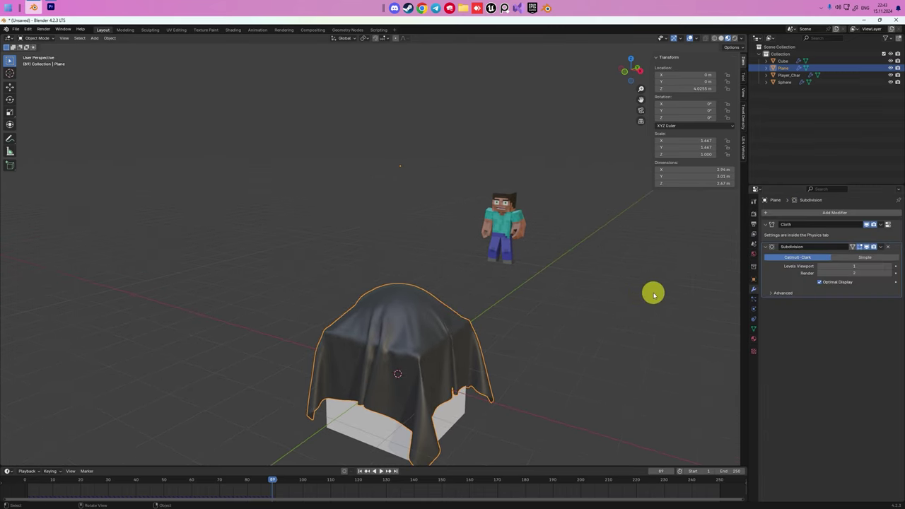
middle_click_drag(628, 292, 656, 274)
scroll(593, 302, "up", 3)
middle_click_drag(570, 315, 417, 182, "shift")
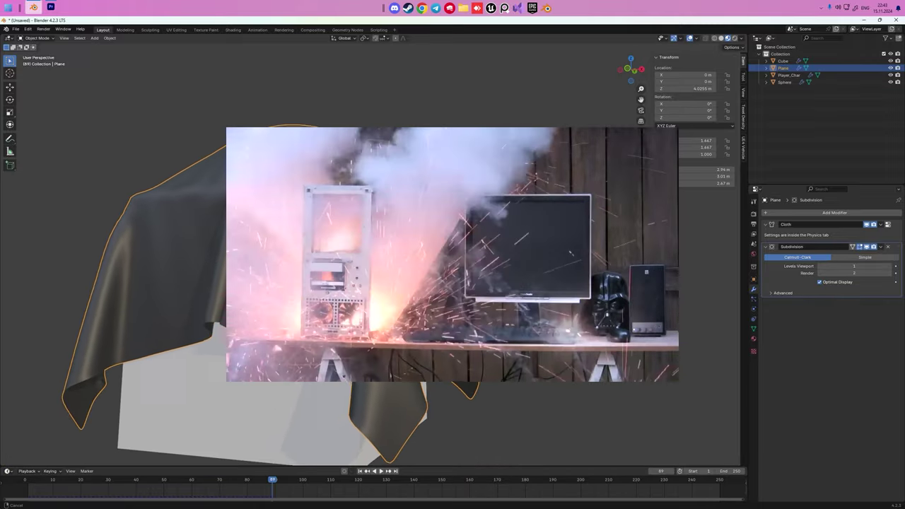
middle_click_drag(416, 181, 494, 176)
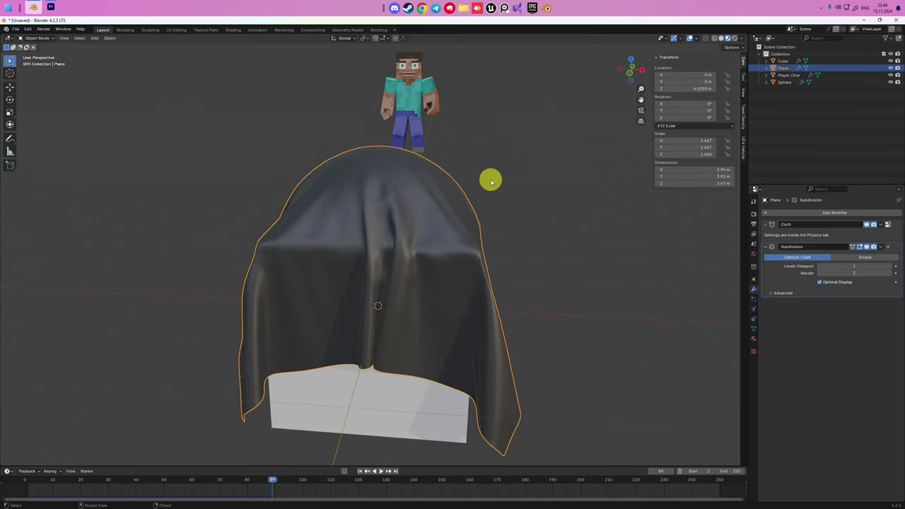